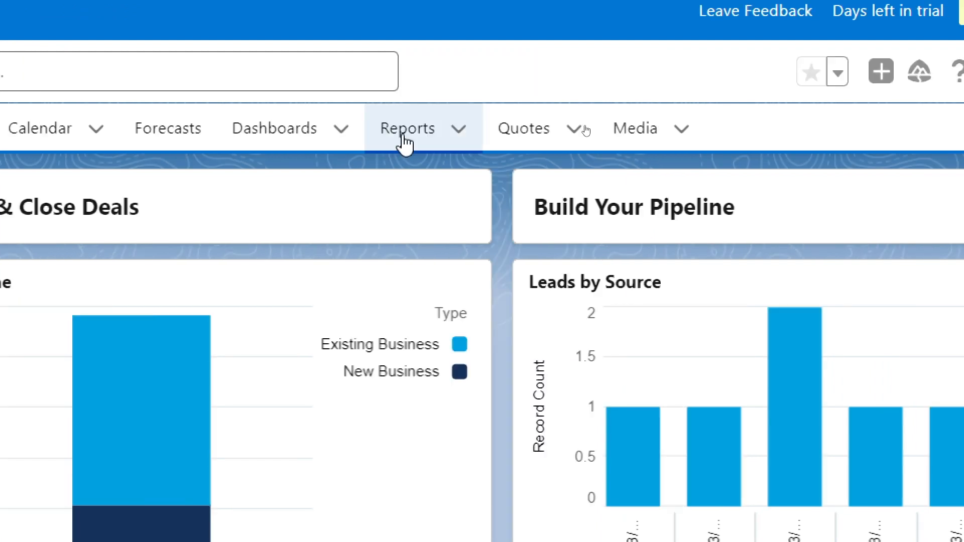
Step: Open the Reports section with its list of recent reports
click(404, 138)
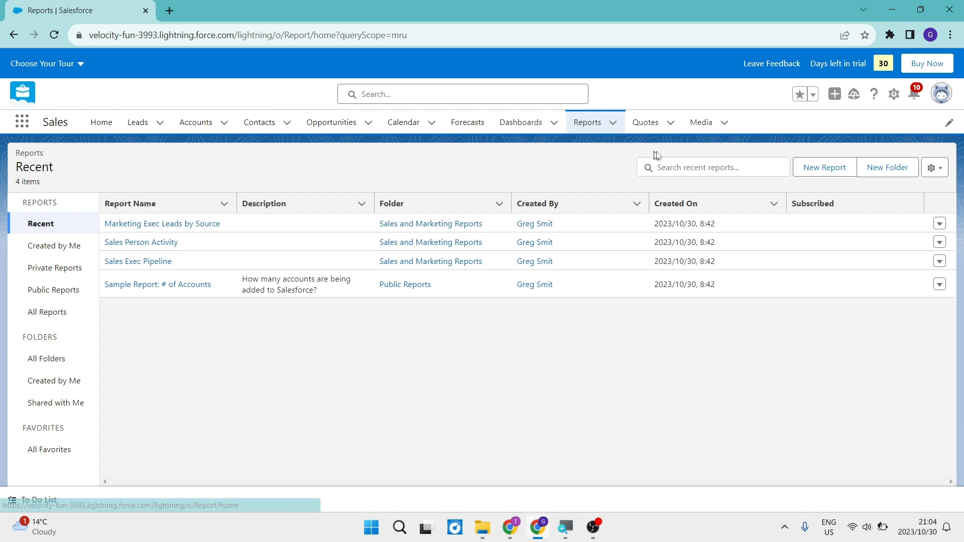
click(267, 205)
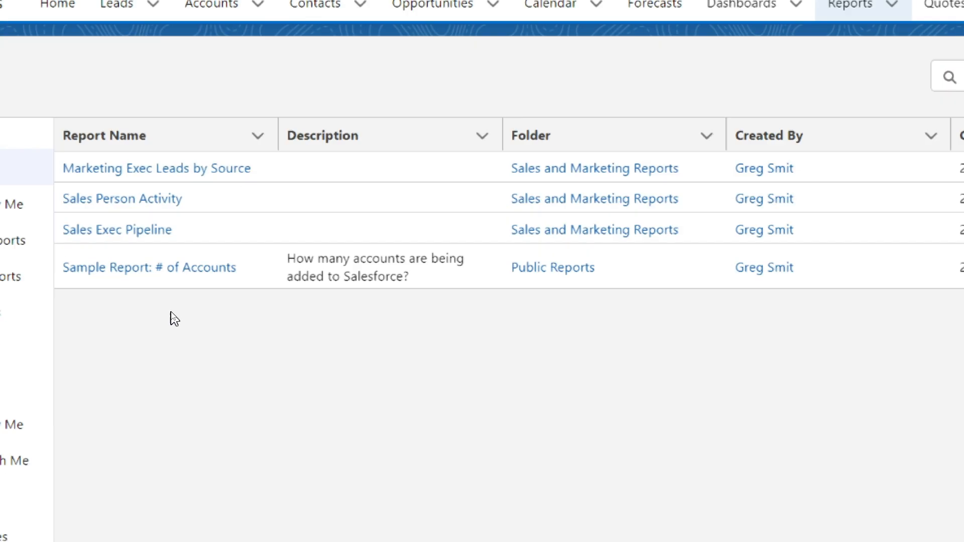
click(170, 209)
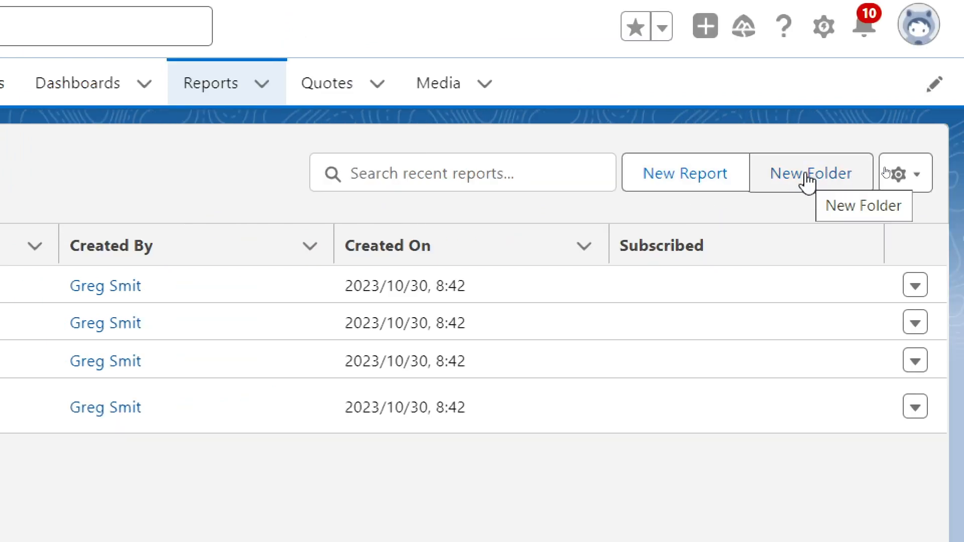
Step: Create a report folder labelled Folder 1 with the unique name Folder1, and return to the list of all folders
click(807, 180)
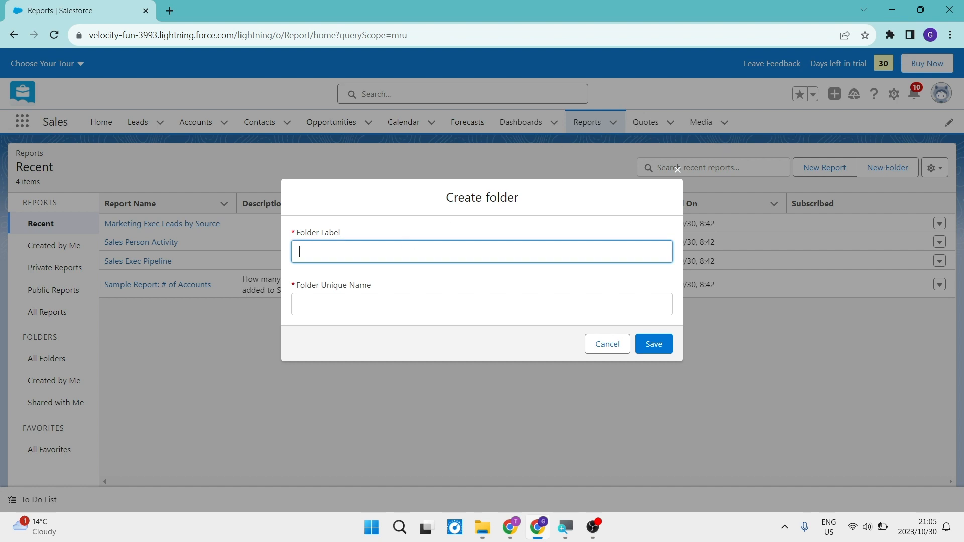
text(Folder 1)
click(396, 302)
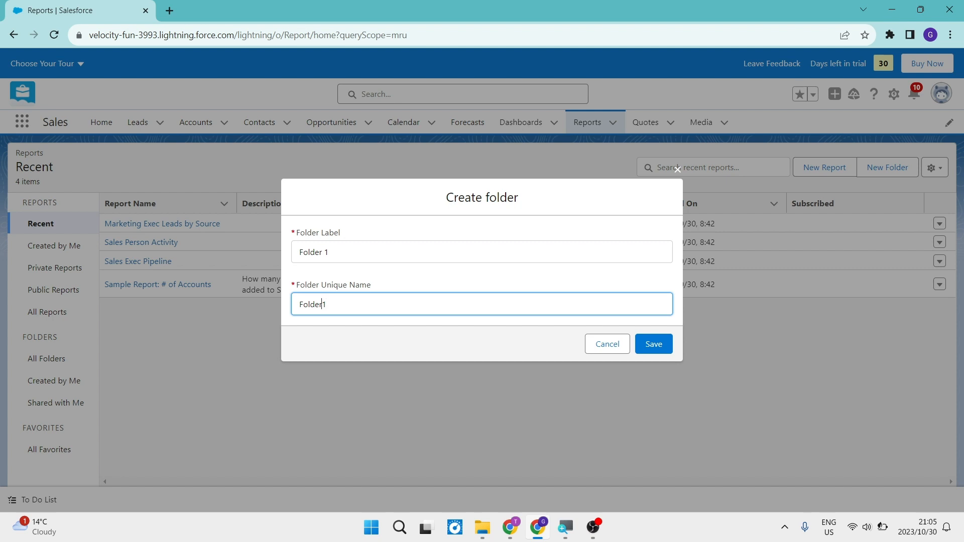
click(639, 345)
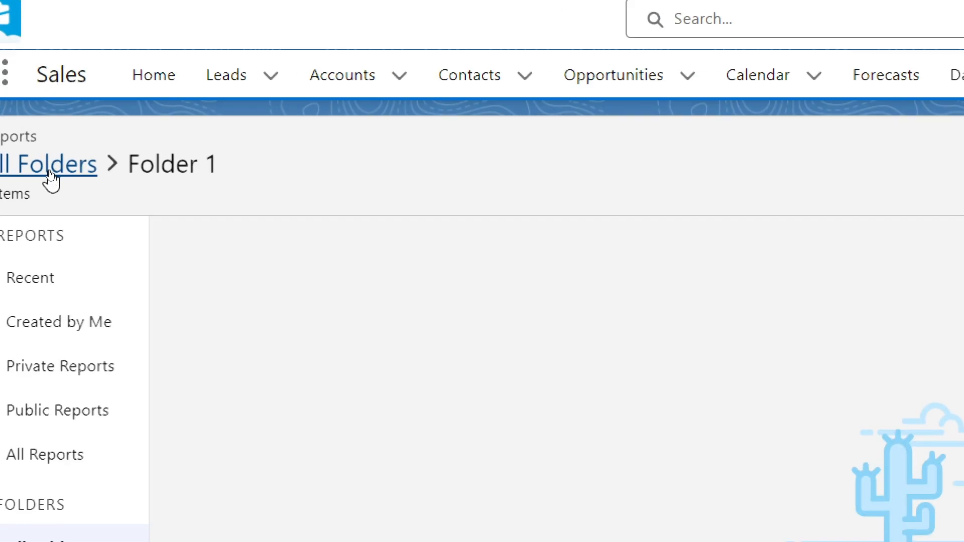
click(51, 175)
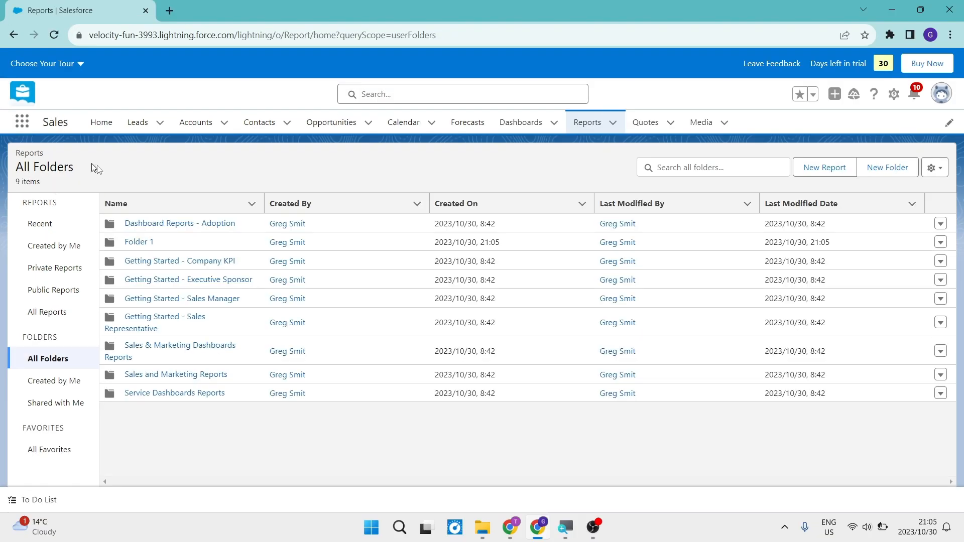
click(215, 202)
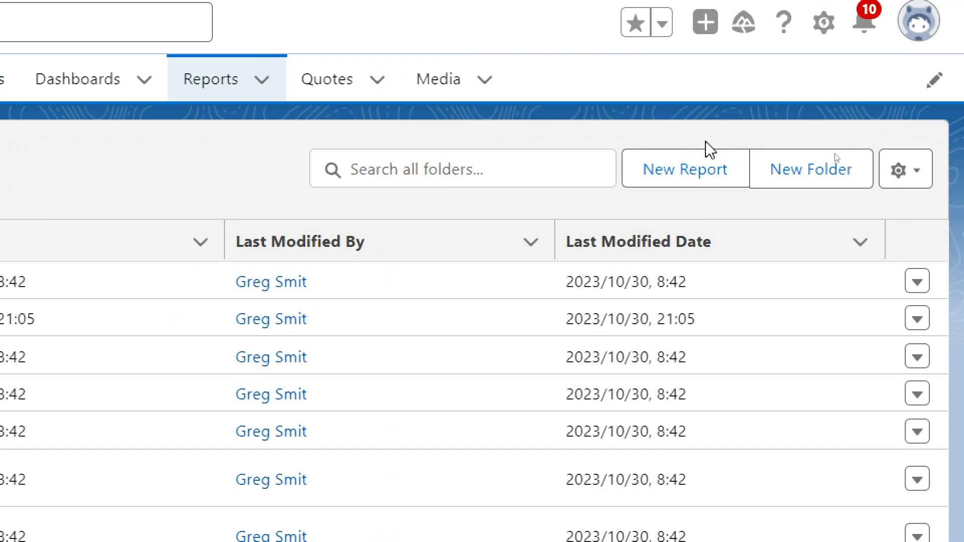
Step: Start a new report based on the standard Leads report type from the Leads category
click(684, 170)
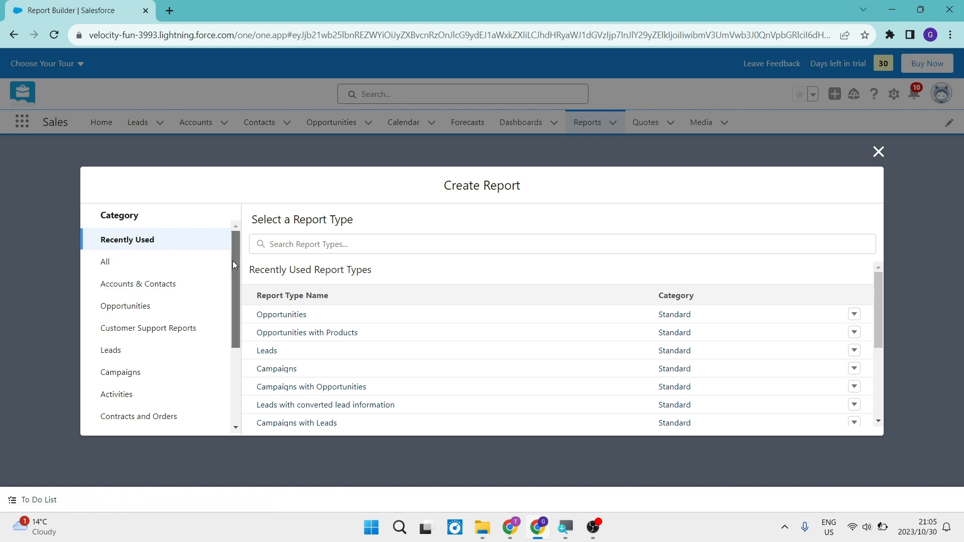
drag(233, 261, 231, 233)
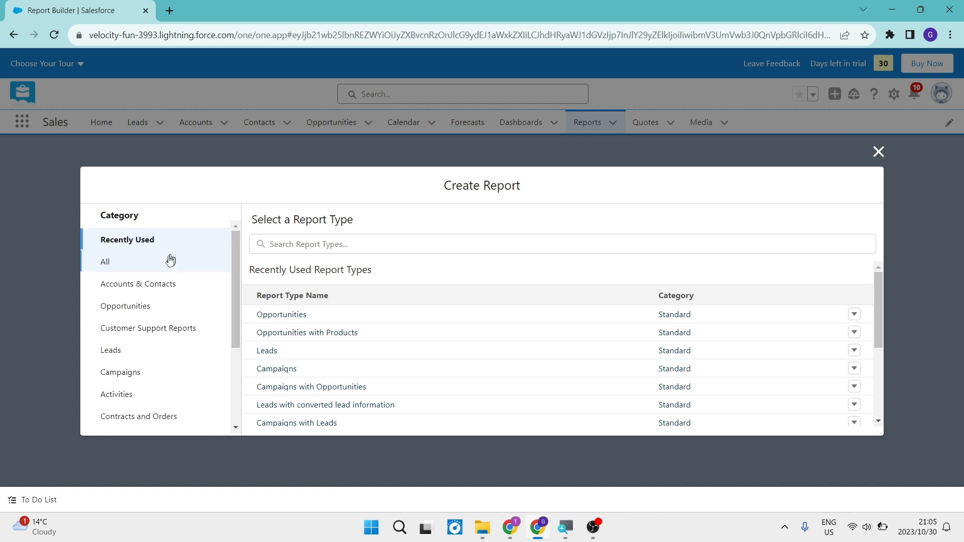
click(156, 267)
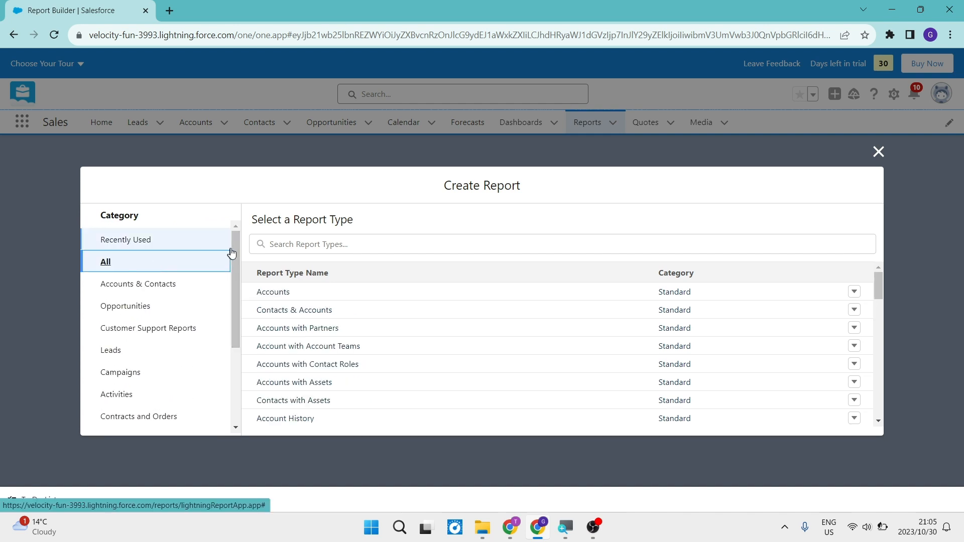
drag(234, 252, 241, 232)
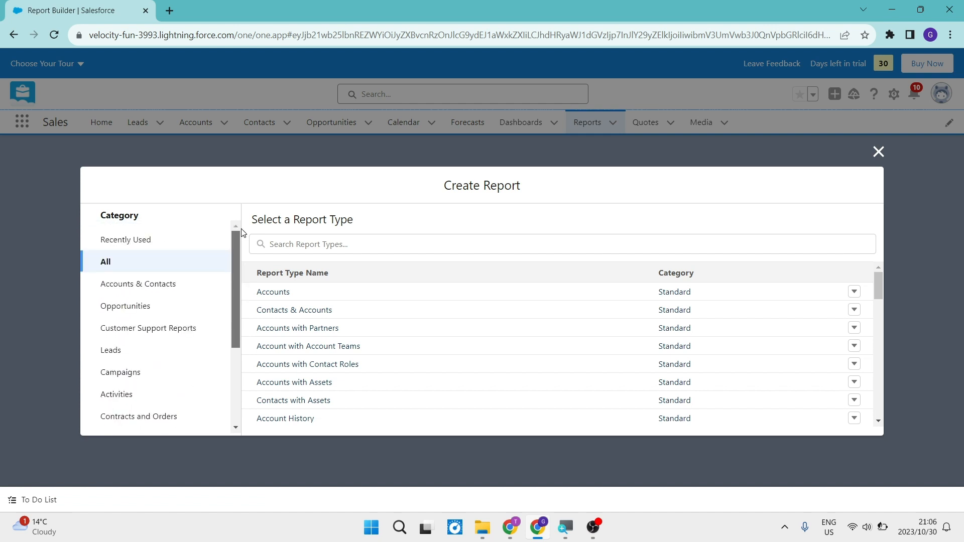
click(125, 354)
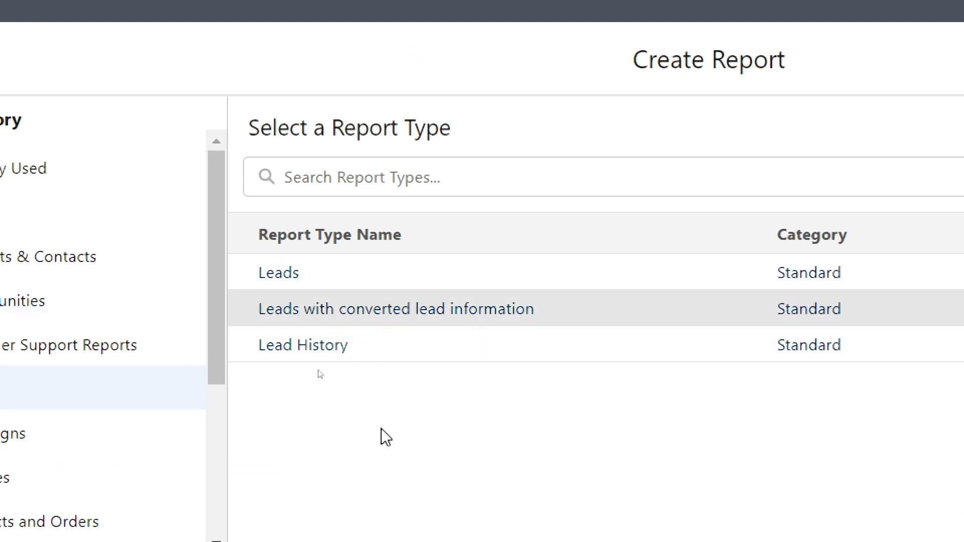
click(363, 274)
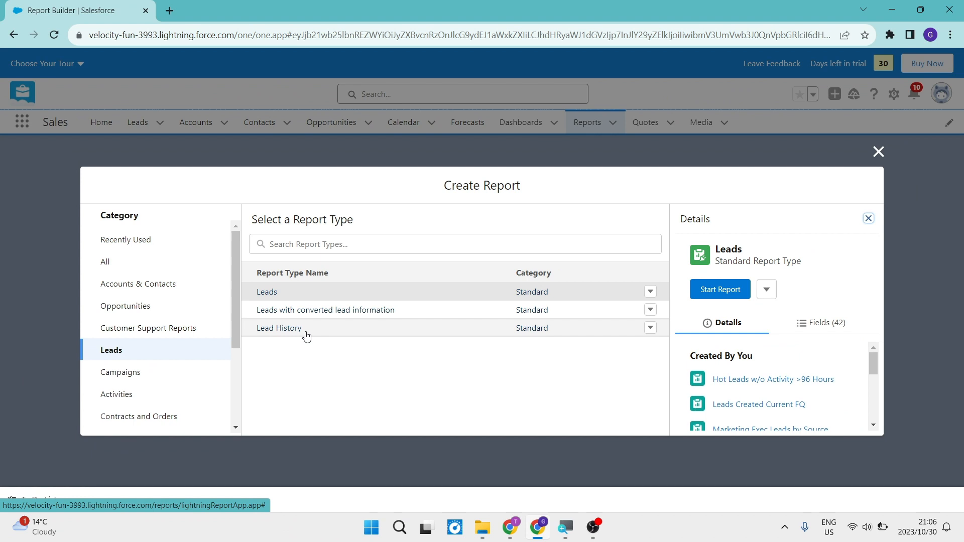
click(296, 299)
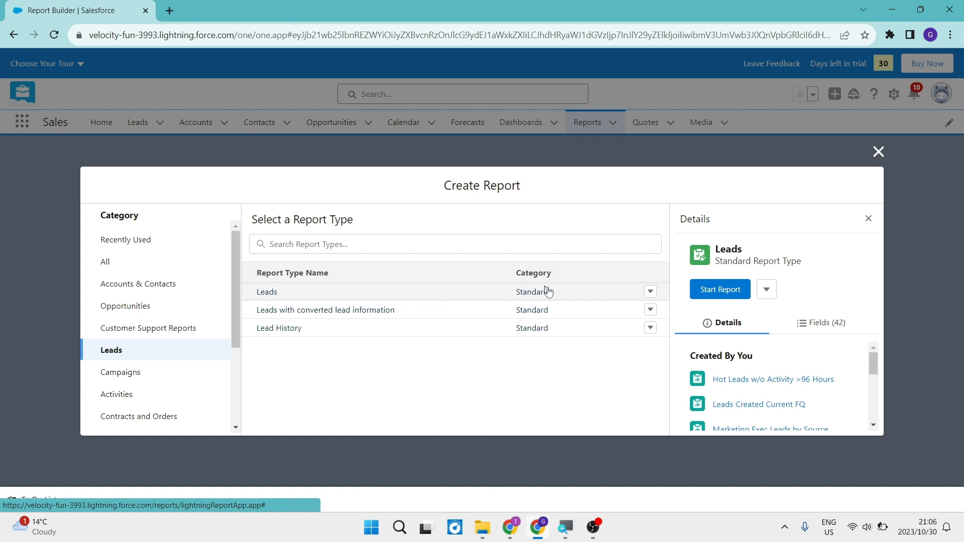
click(593, 291)
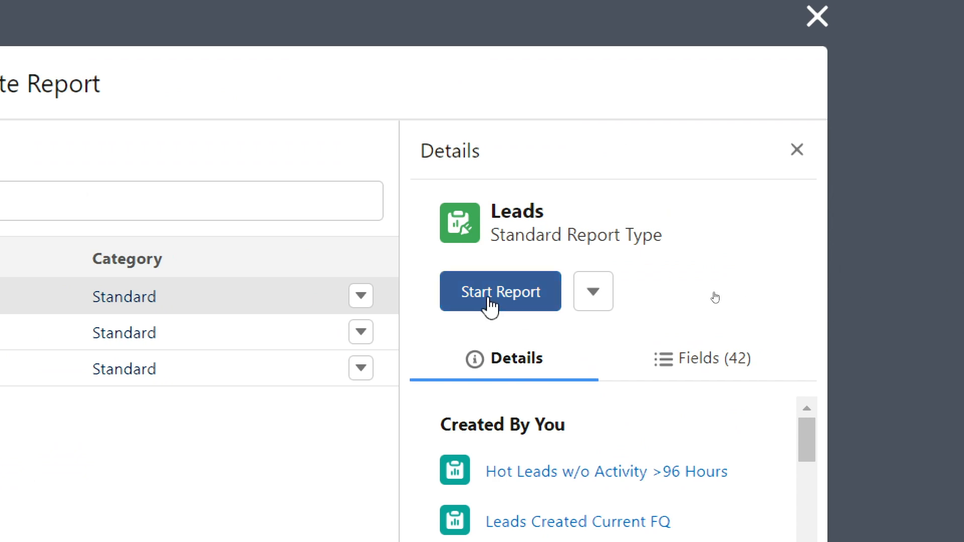
click(489, 300)
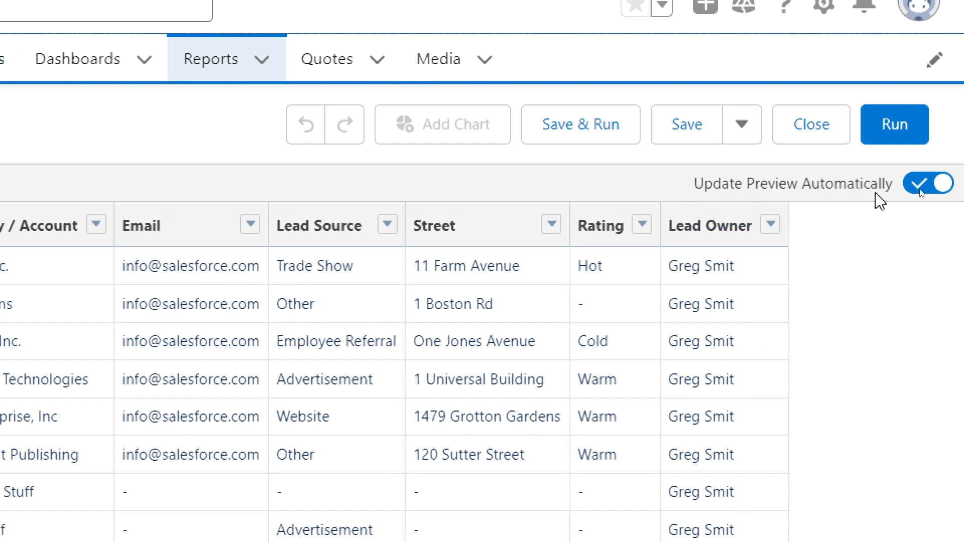
Step: Turn automatic preview updating off and back on for the report
click(927, 194)
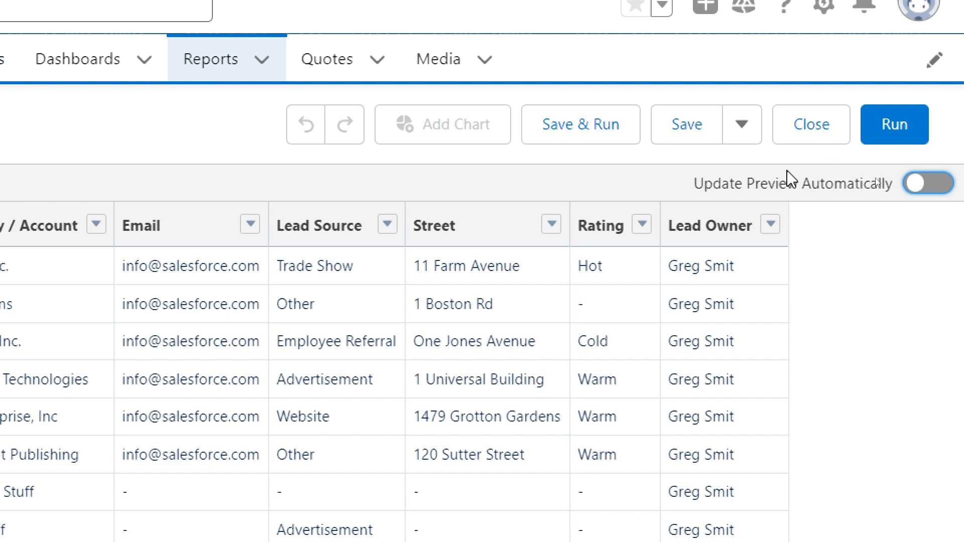
click(924, 194)
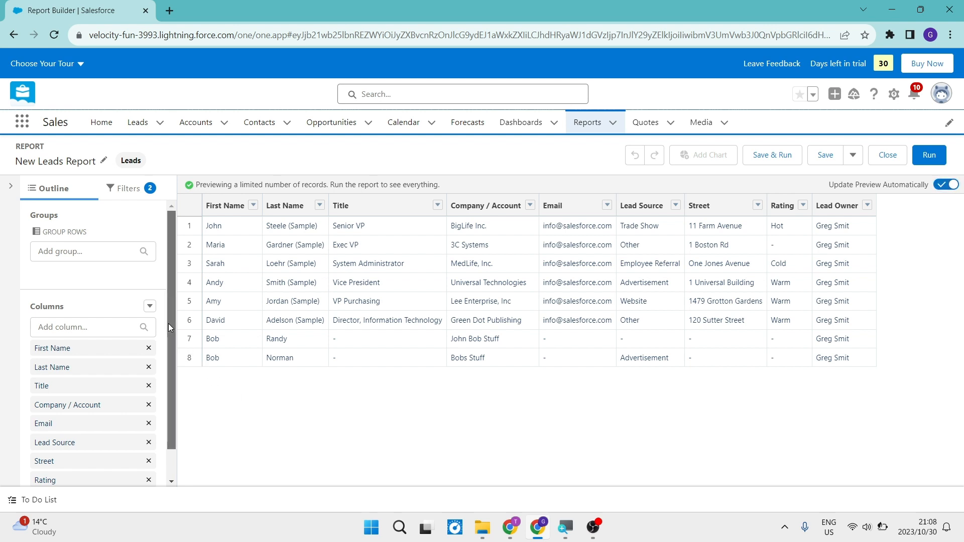
Step: Reorder the report columns so that Last Name comes directly after Title
drag(169, 325, 166, 372)
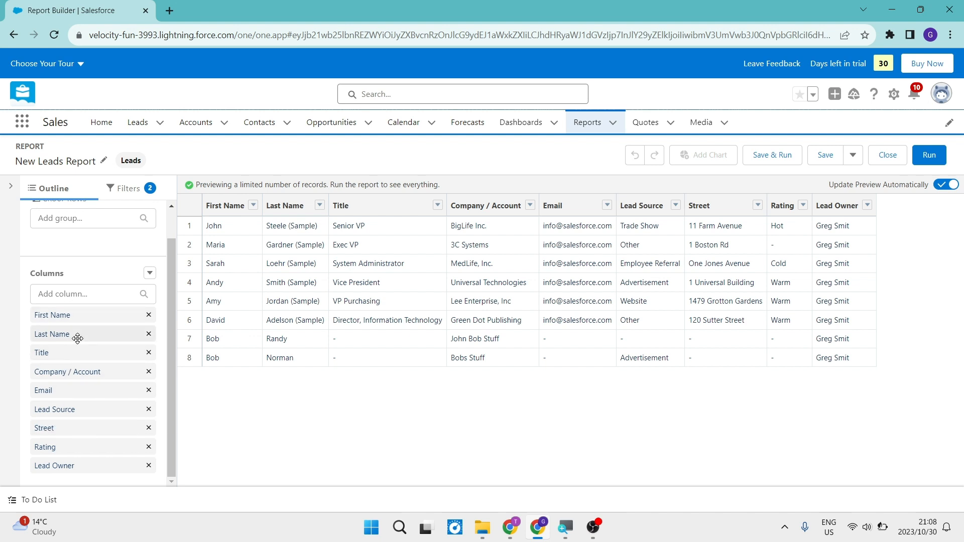
drag(91, 314, 96, 342)
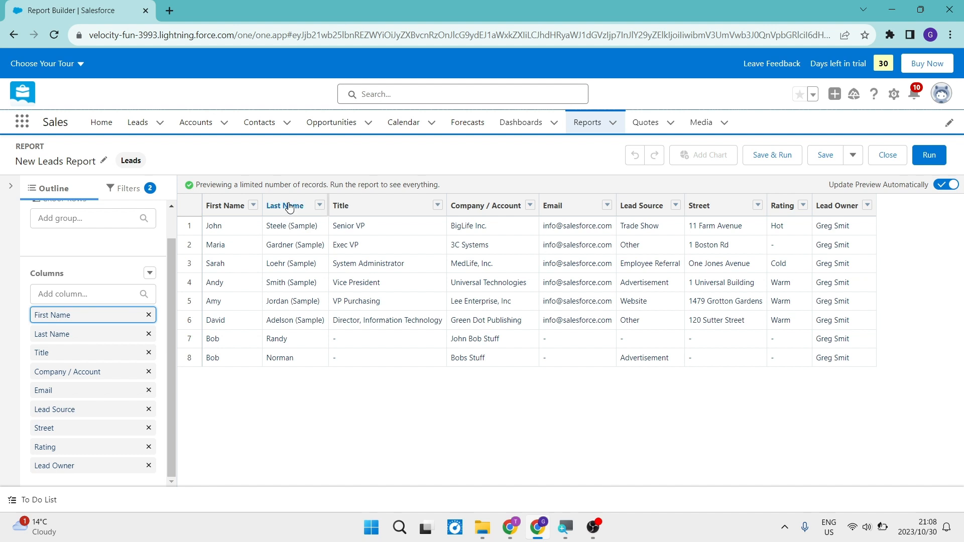
drag(289, 206, 459, 210)
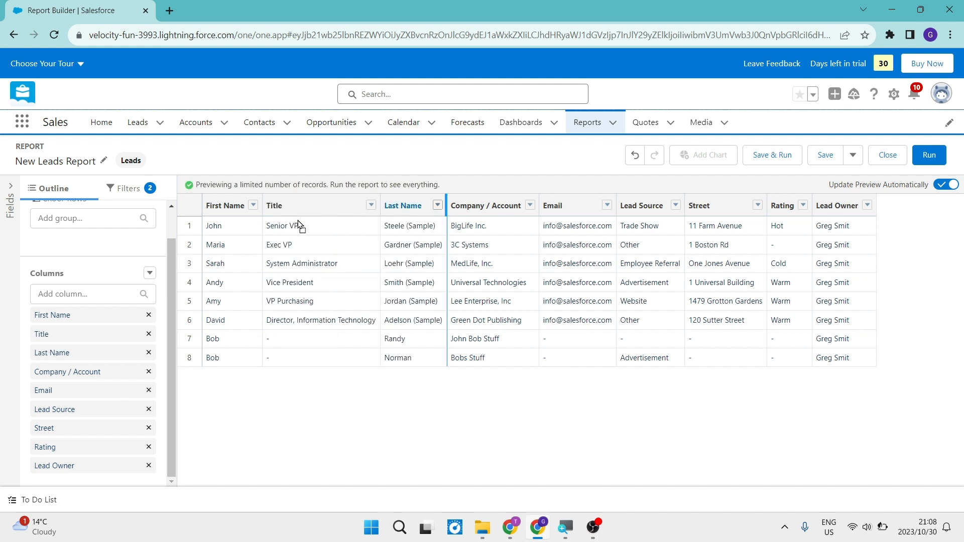
drag(384, 211, 375, 211)
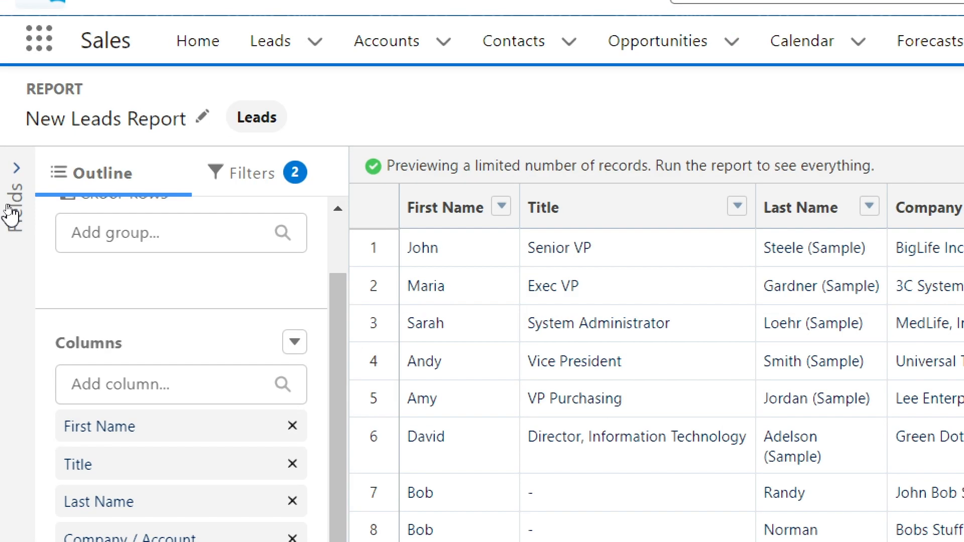
Step: Add the Phone field as a column between Email and Lead Source, and hide the list of available fields
click(10, 185)
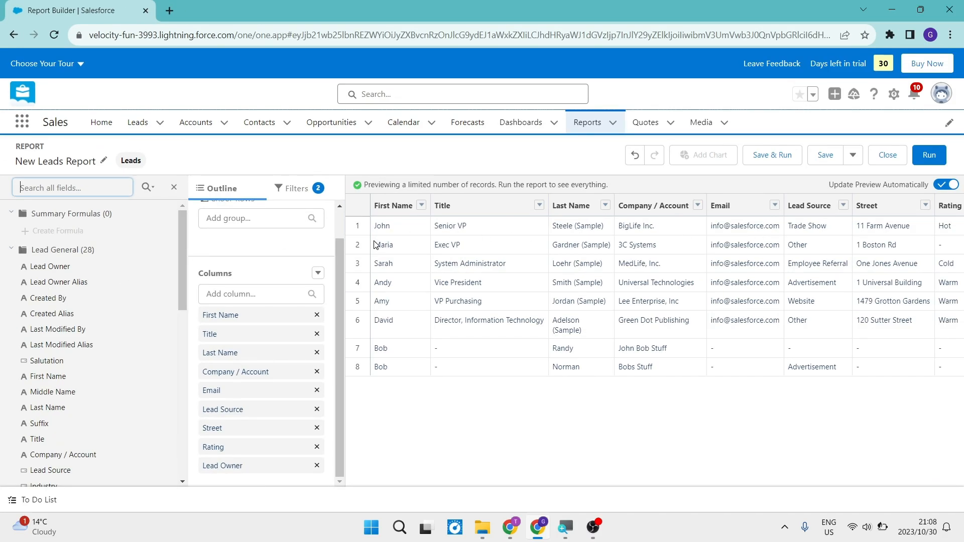
drag(183, 225, 183, 404)
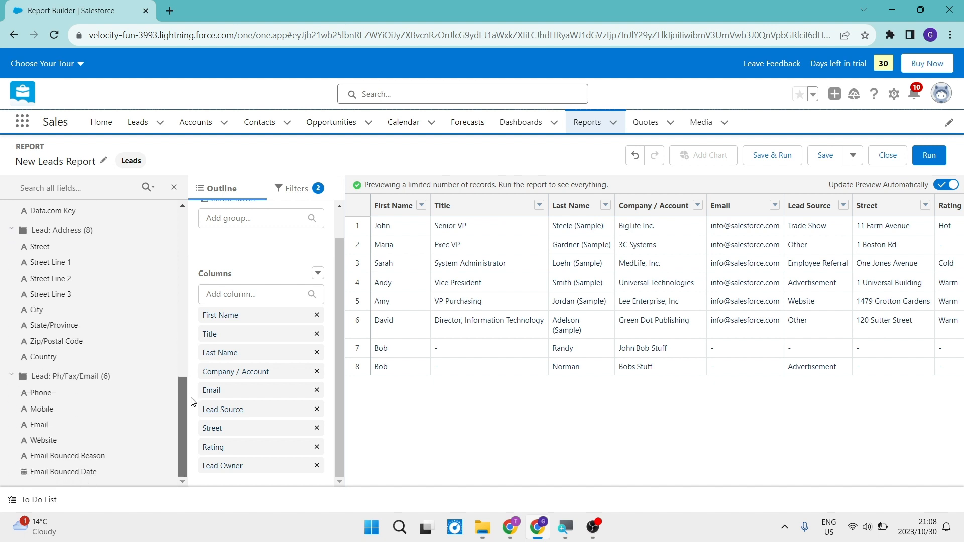
click(48, 398)
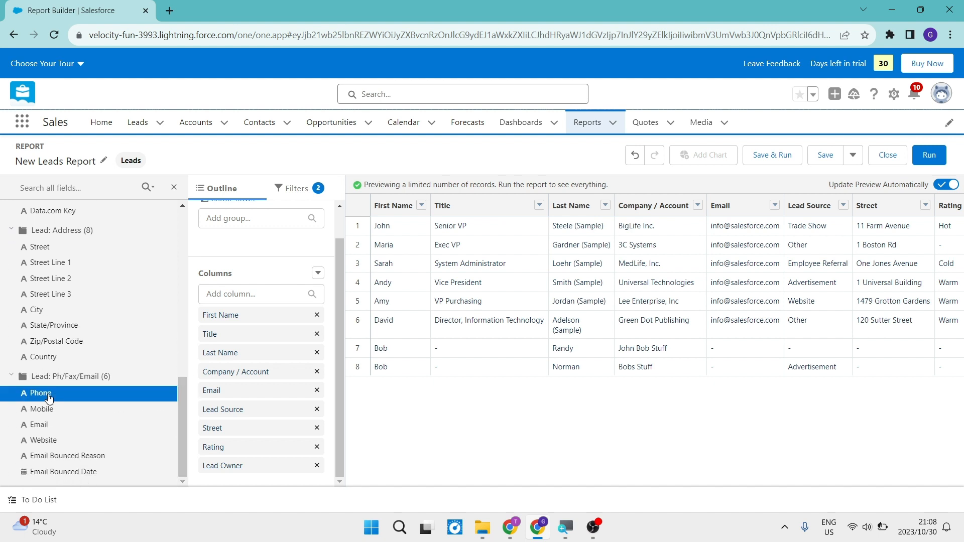
drag(49, 398, 778, 221)
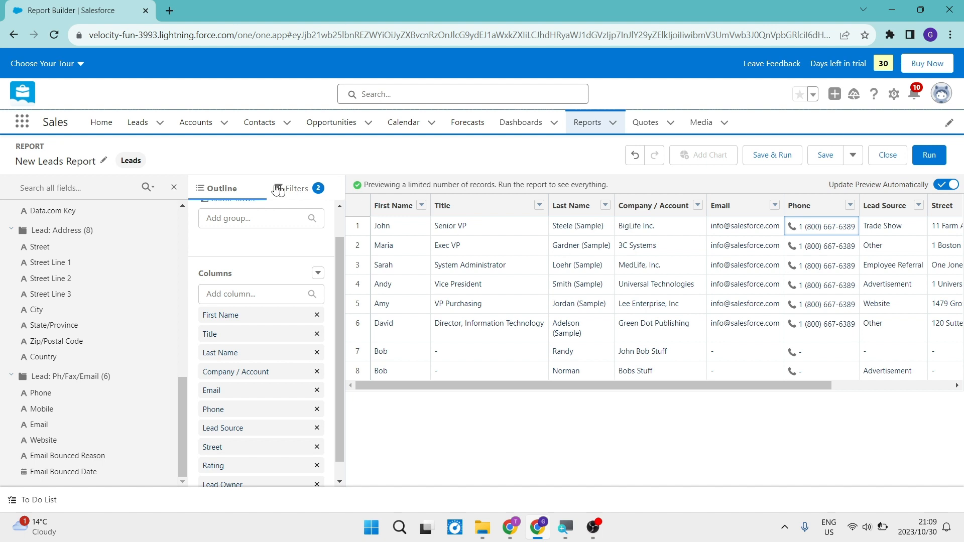
click(175, 188)
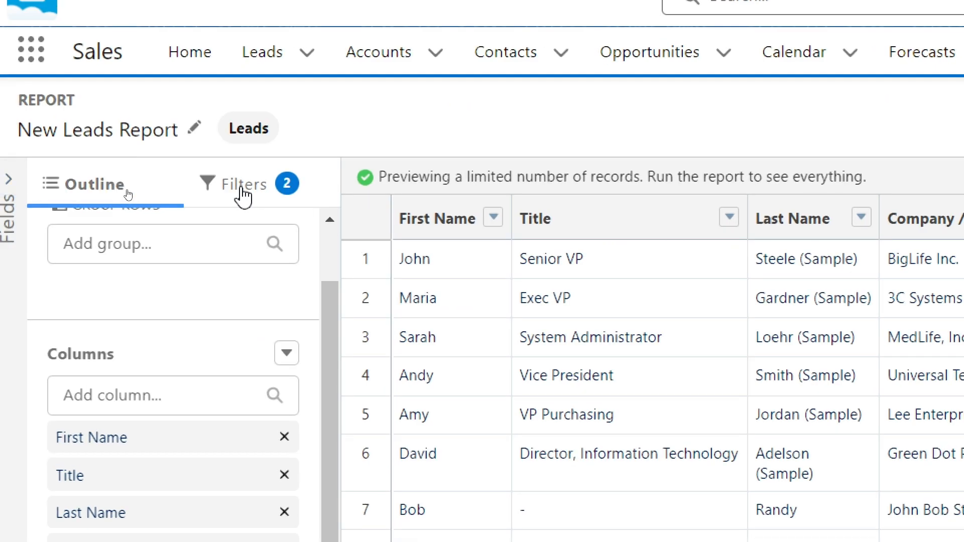
Step: Set the report's Show Me filter to All leads and apply it
click(127, 194)
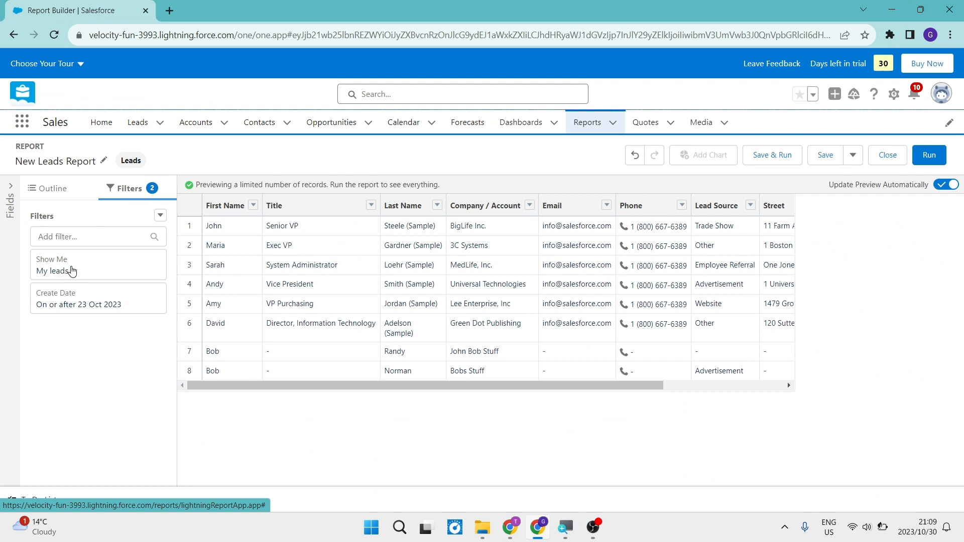
click(72, 271)
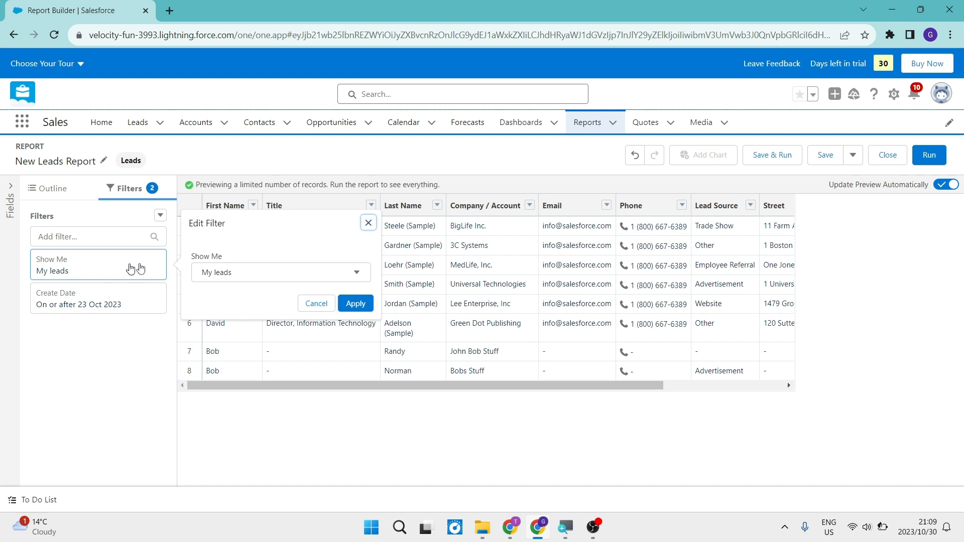
click(245, 273)
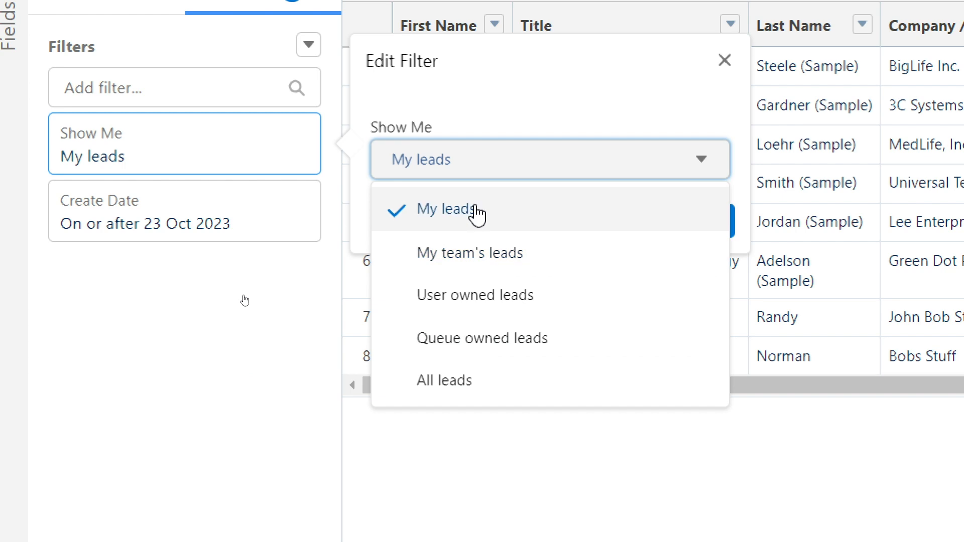
click(492, 386)
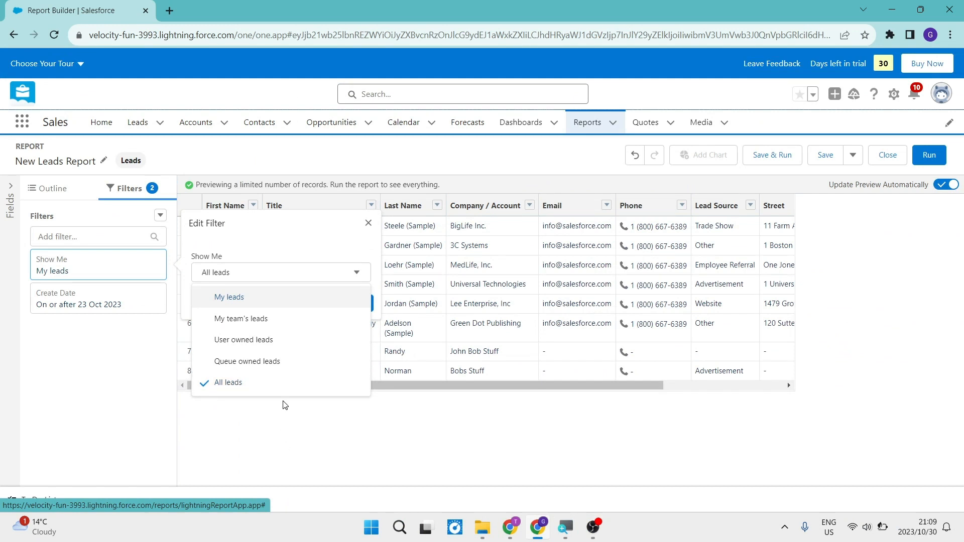
click(282, 387)
click(355, 304)
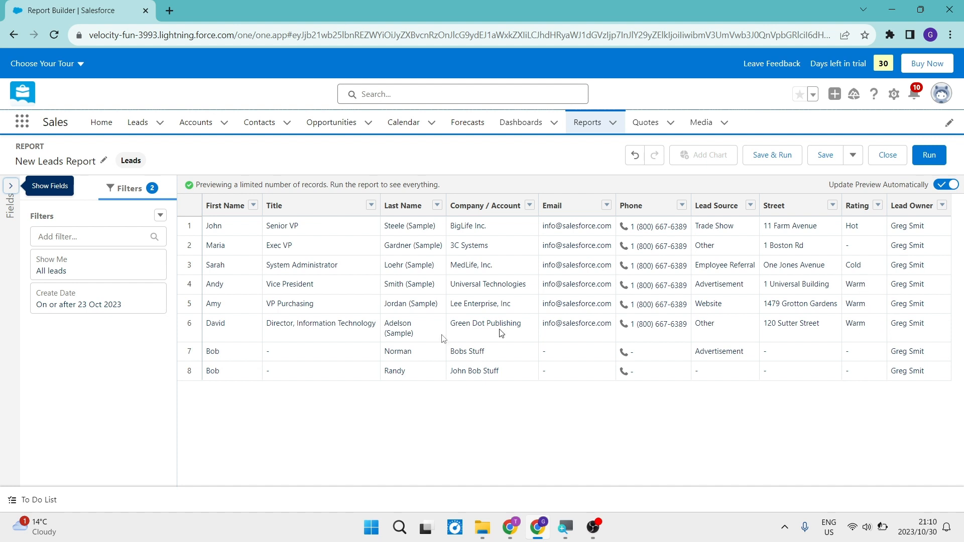
Step: Add and apply a report filter for Rating equals Warm, and remove that filter again
click(93, 236)
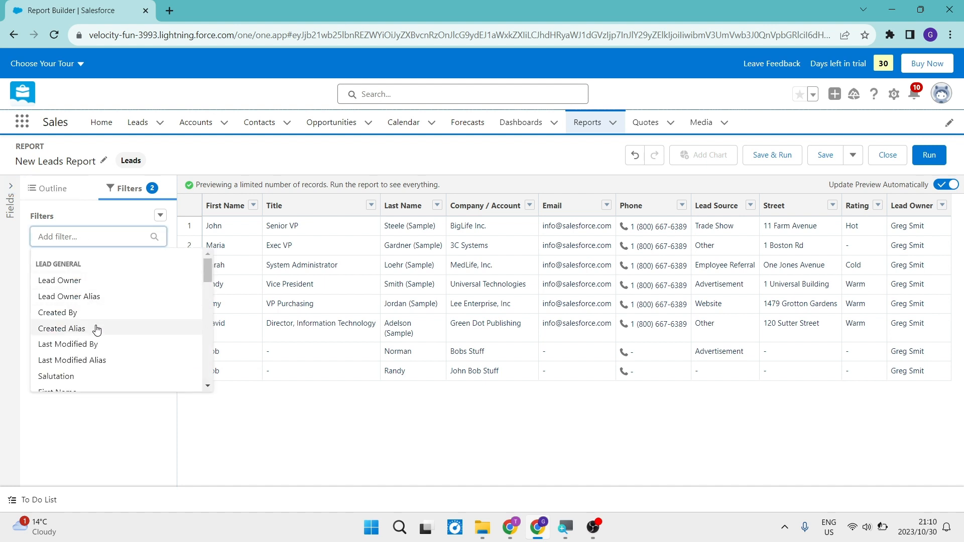
scroll(97, 329, down, 1)
scroll(97, 329, down, 6)
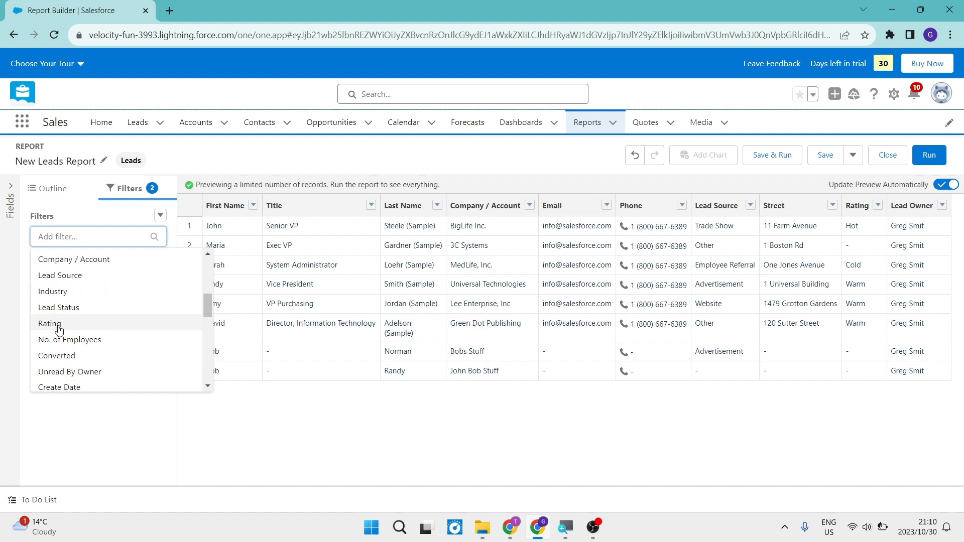
click(59, 329)
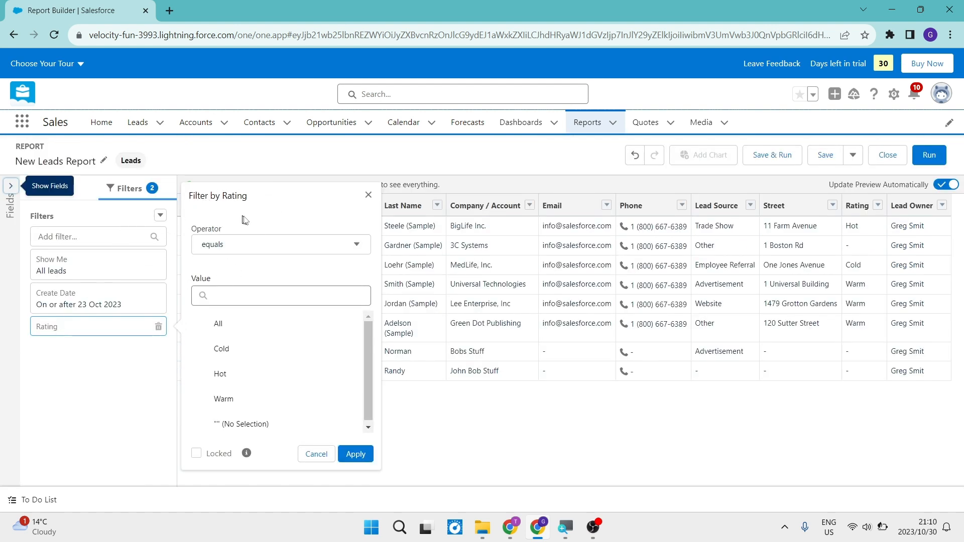
click(250, 251)
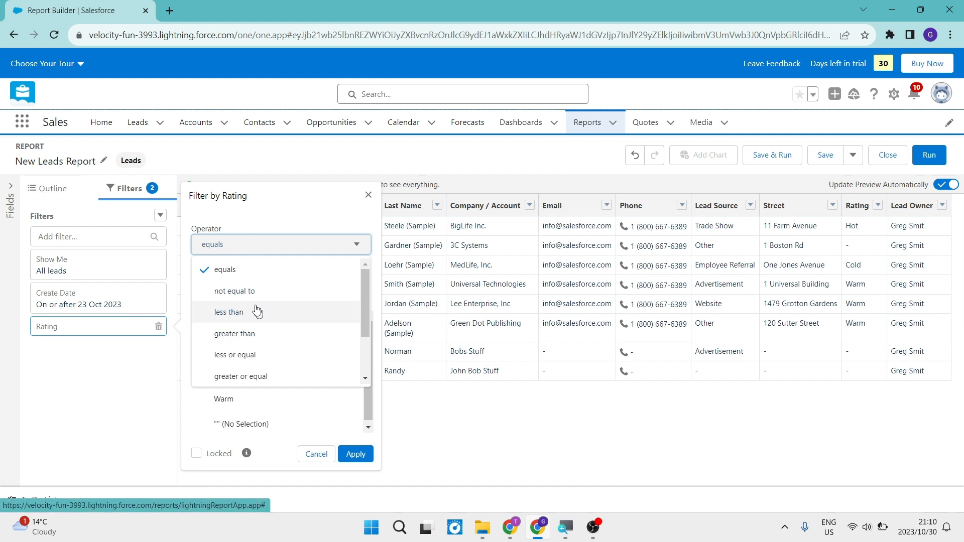
click(242, 272)
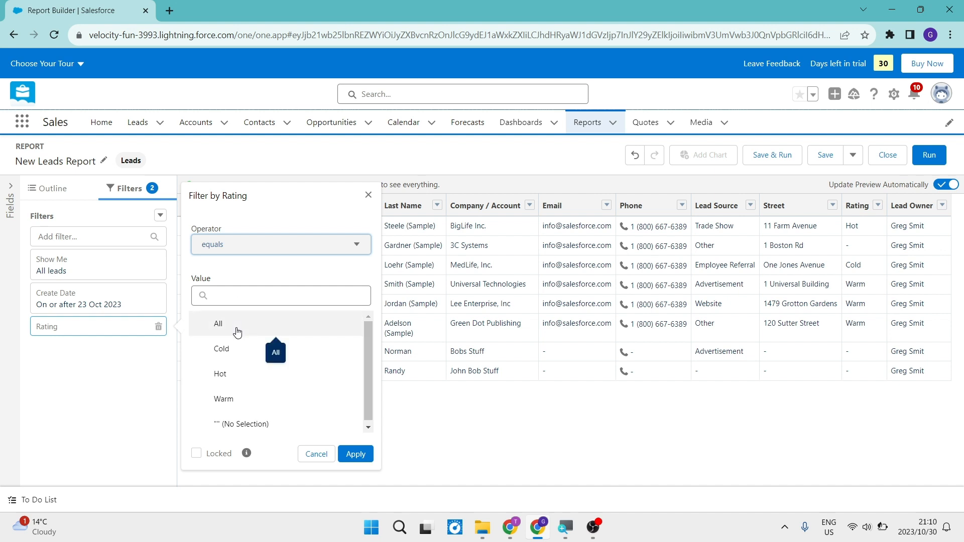
click(241, 403)
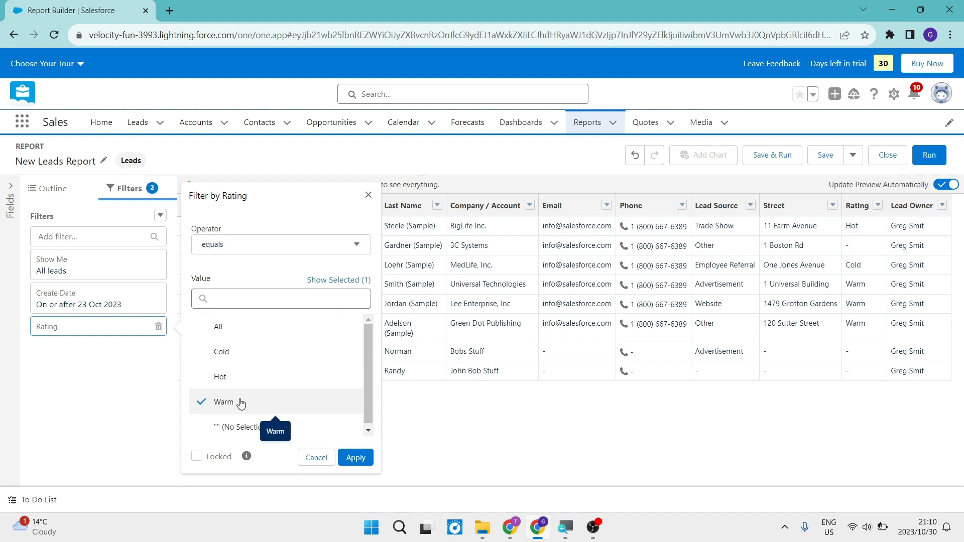
click(354, 454)
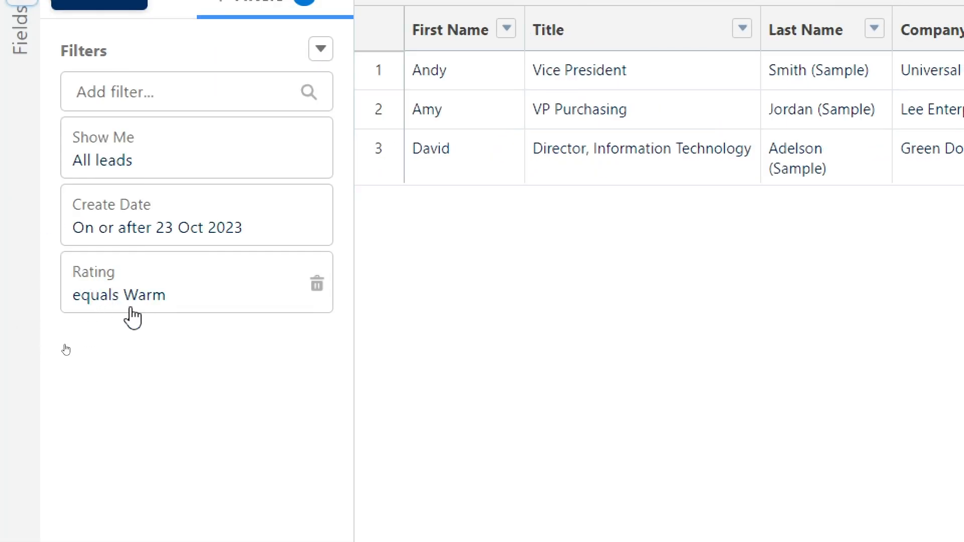
click(324, 288)
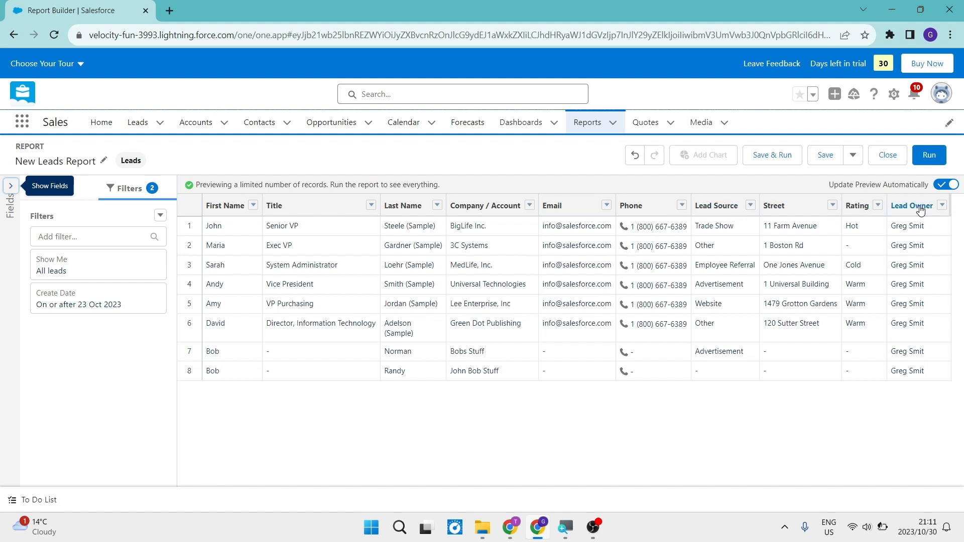
Step: Remove the Phone column from the report
click(682, 206)
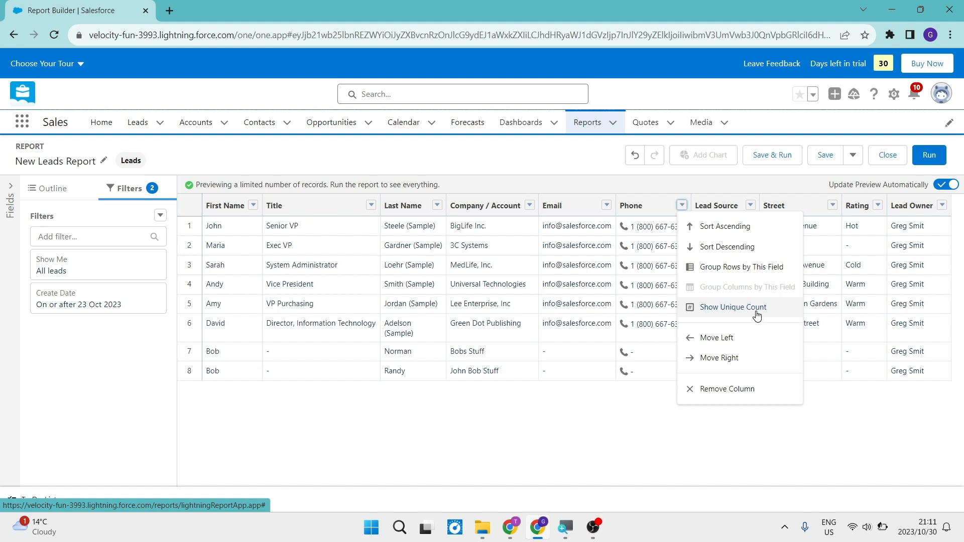
click(748, 396)
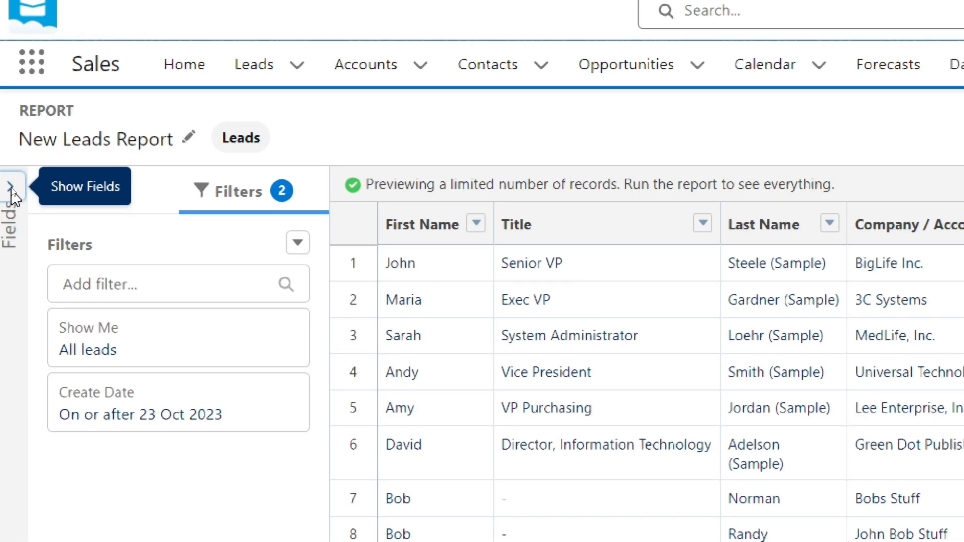
Step: Show the list of available fields, hide it again and look across the report preview's columns
click(11, 186)
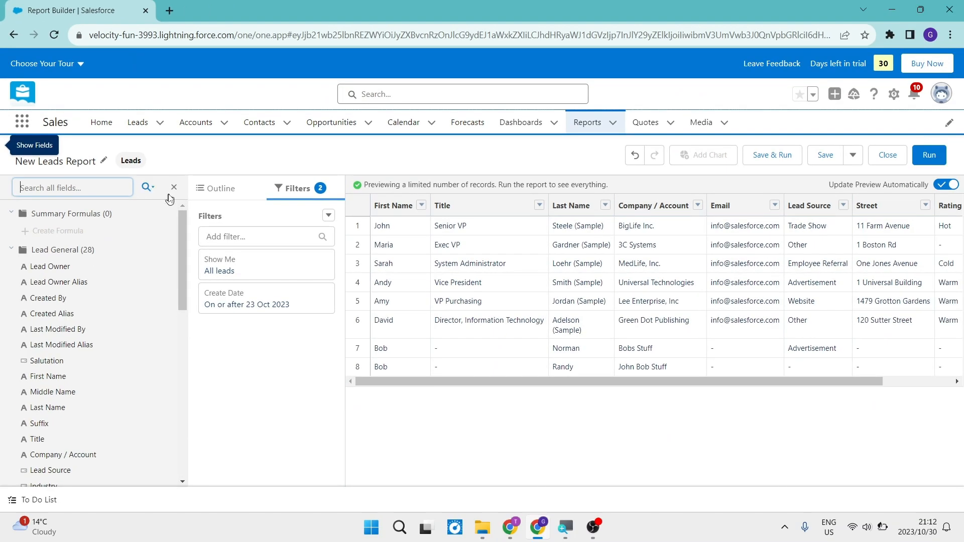
click(173, 188)
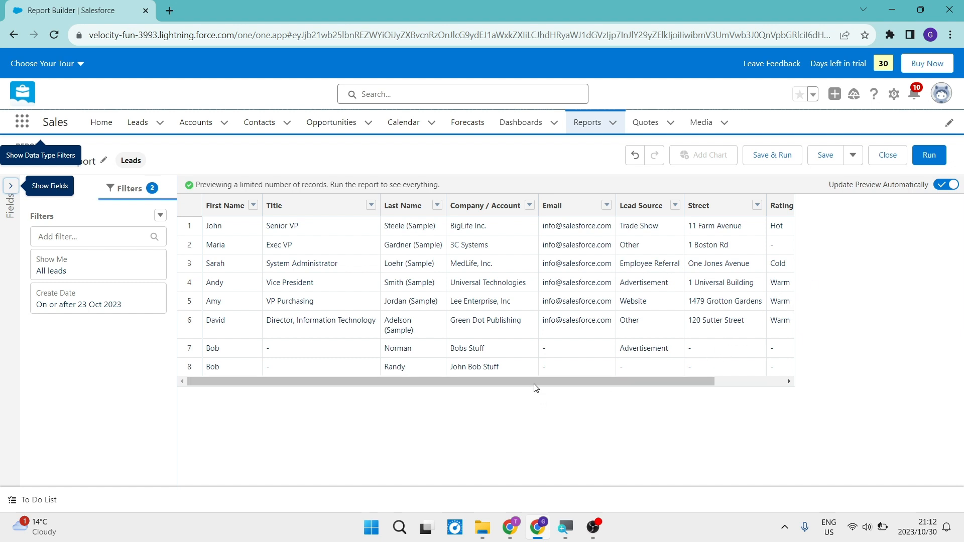
drag(538, 384, 454, 394)
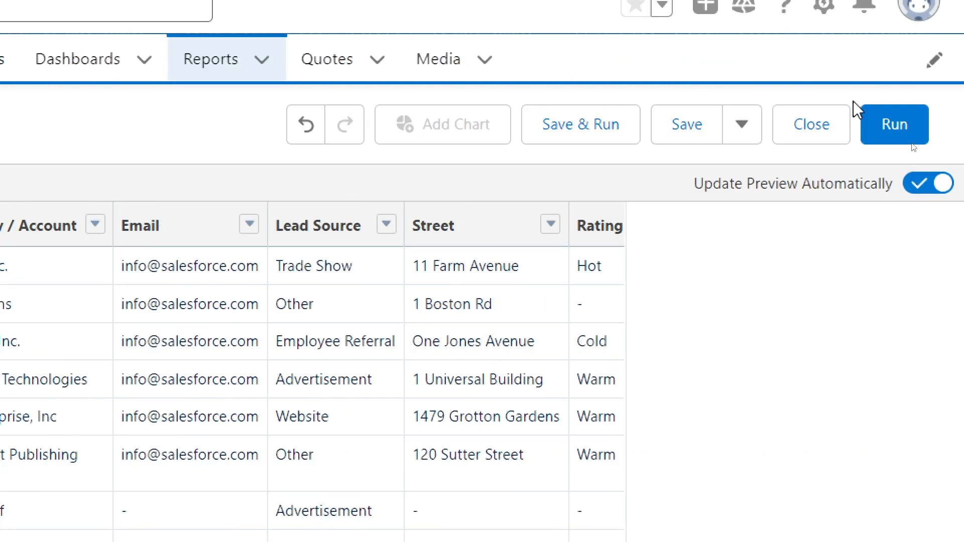
Step: Run the New Leads Report and look at the additional actions offered for it
click(887, 129)
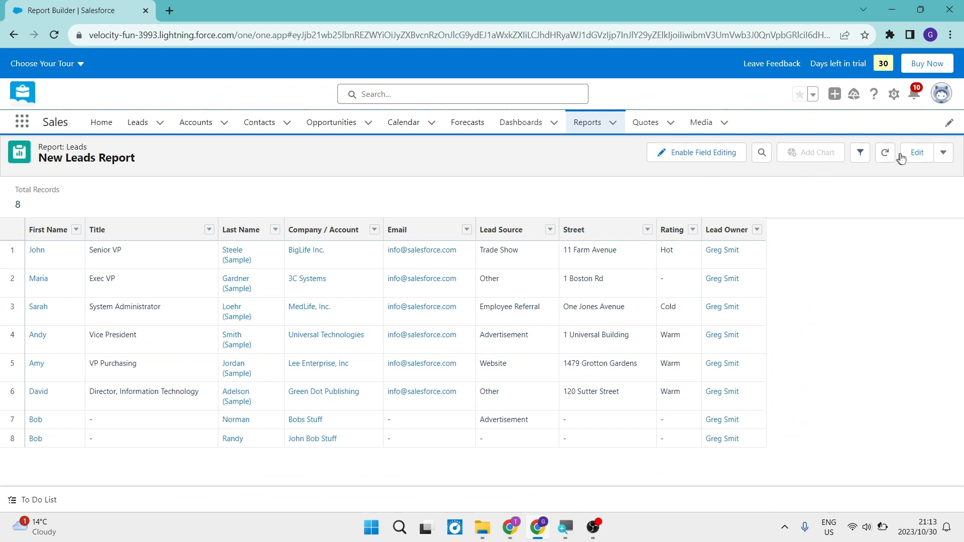
click(938, 161)
click(937, 162)
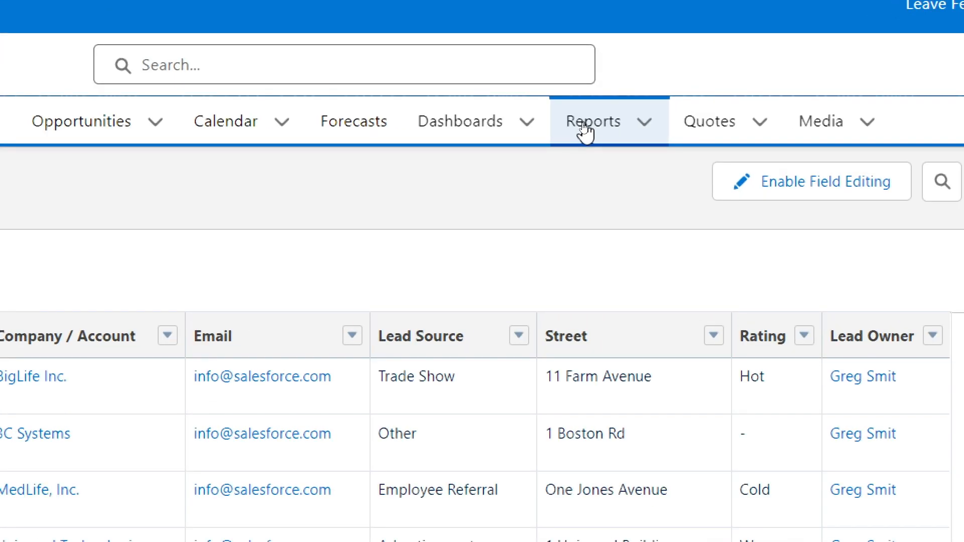
Step: Return to the list of recent reports and open the Sales Person Activity report
click(582, 126)
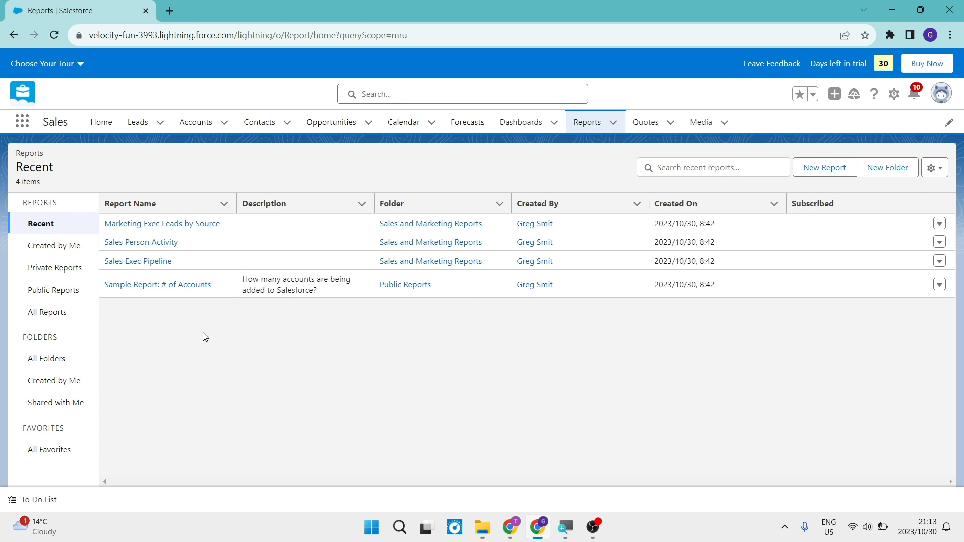
click(167, 244)
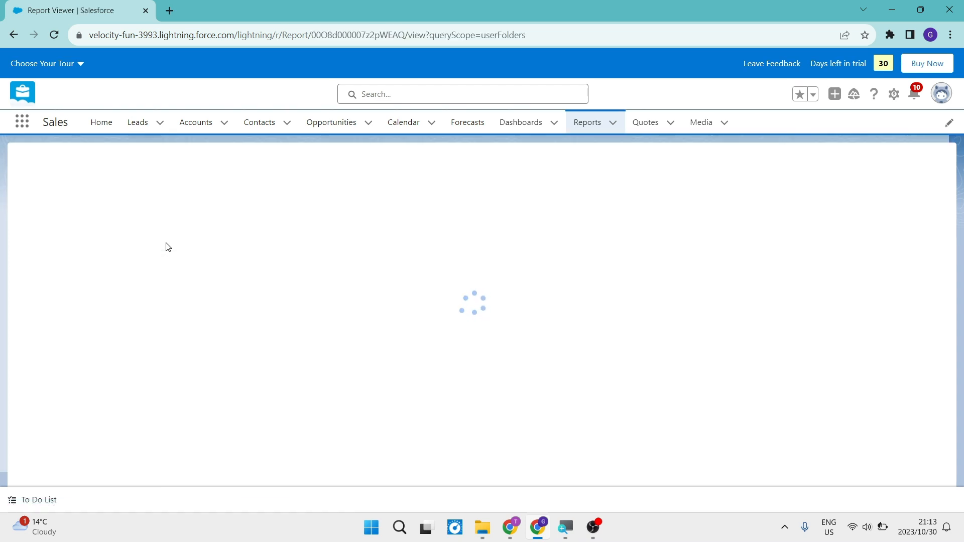